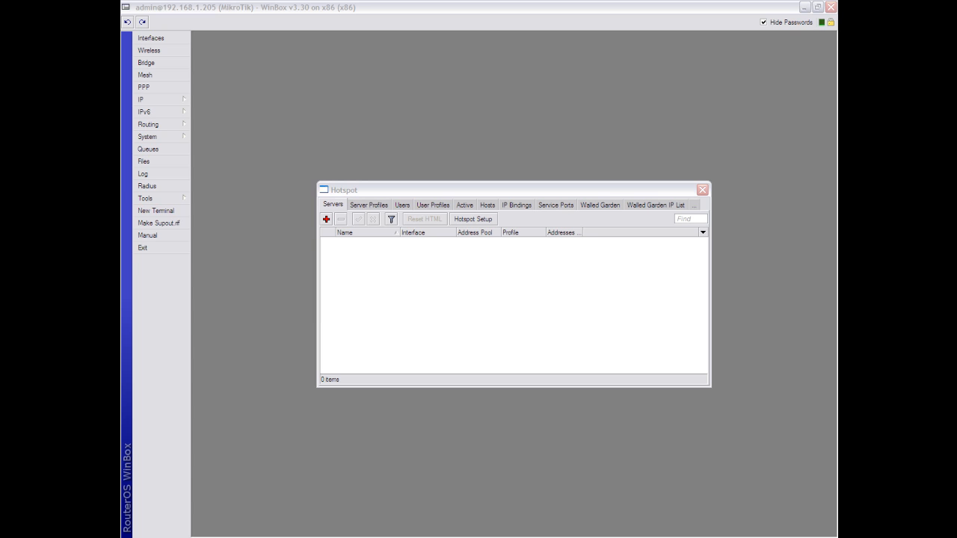
- Reopen the Hotspot window via IP > Hotspot, showing 0 servers, and switch to the Notepad notes
click(701, 190)
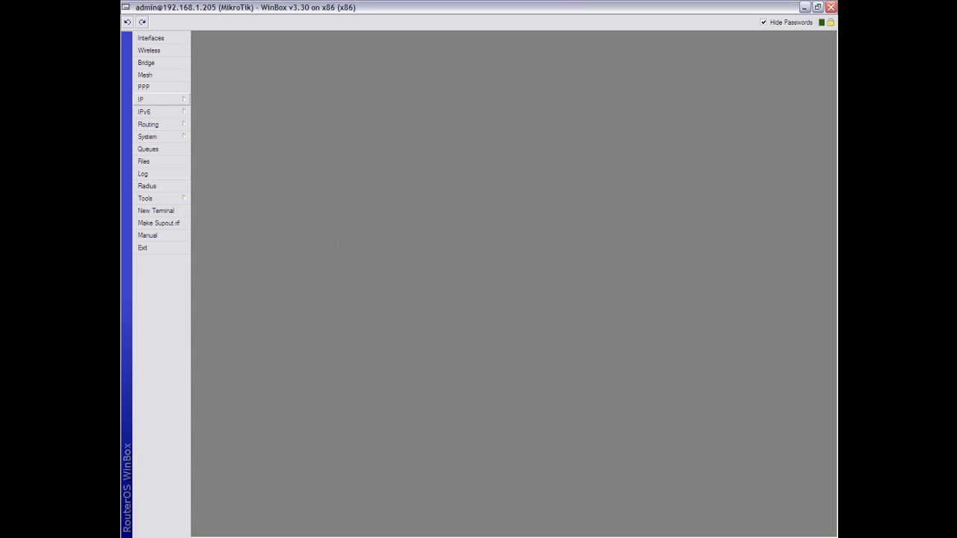
click(159, 99)
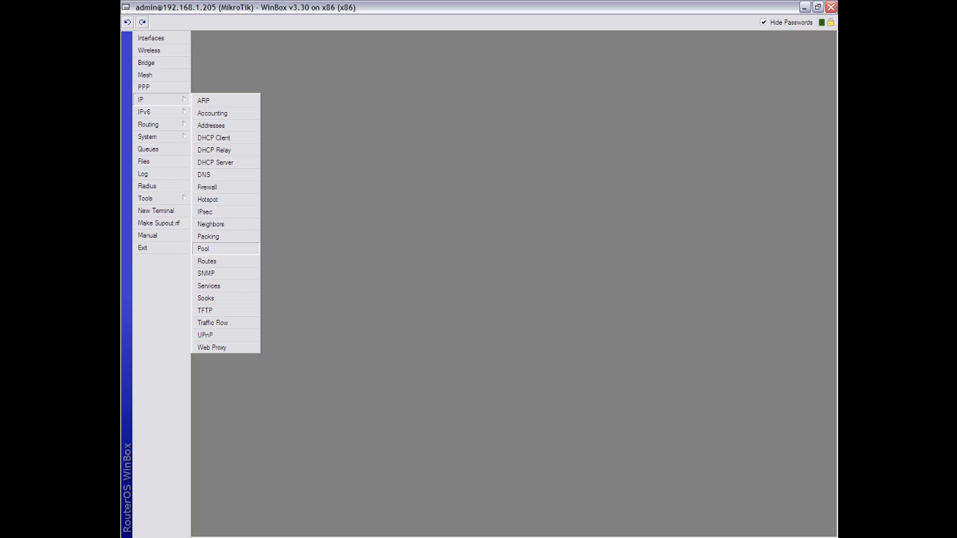
click(208, 199)
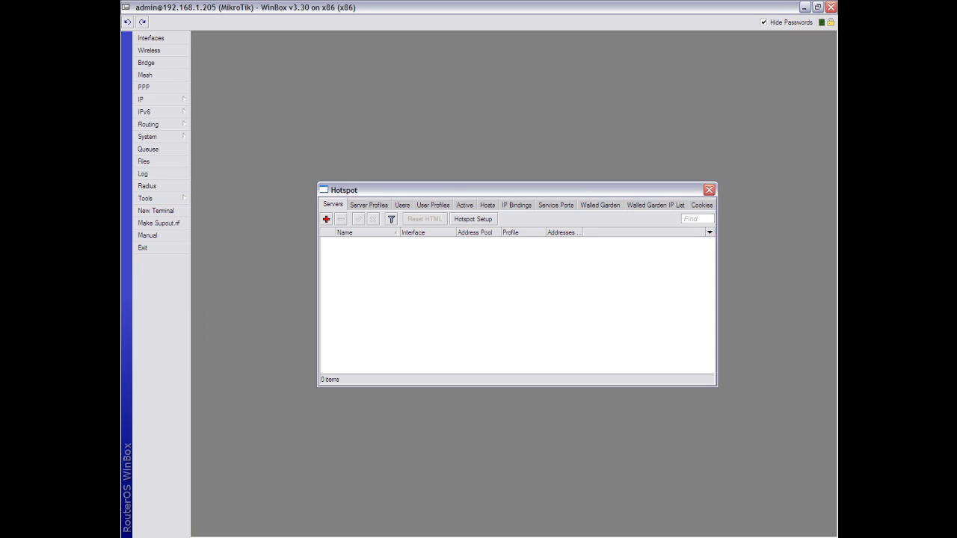
key(alt+Tab)
key(alt+Tab)
key(alt+Tab)
key(alt+Tab)
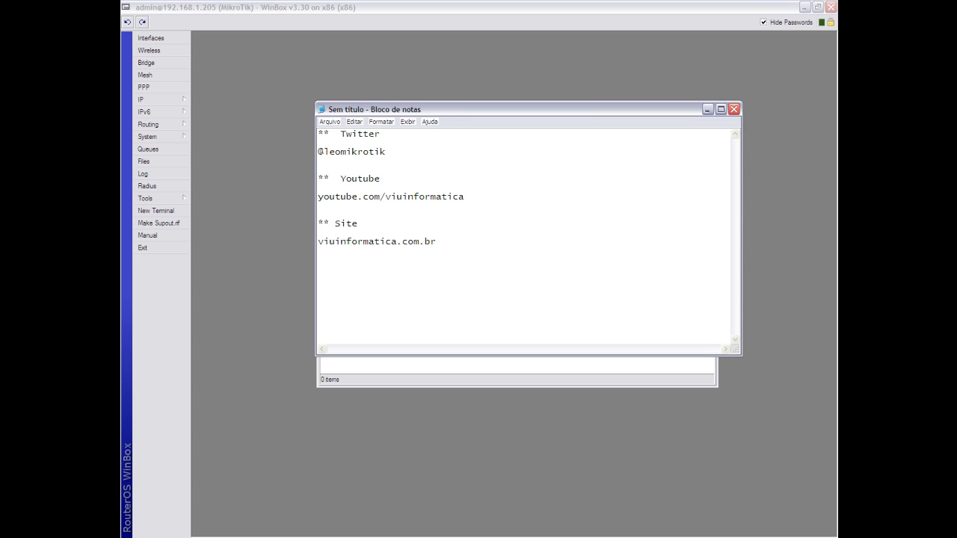
- Return from the Notepad Twitter, YouTube and Site notes to WinBox
key(alt+Tab)
key(alt+Tab)
key(alt+Tab)
key(alt+Tab)
key(alt+Tab)
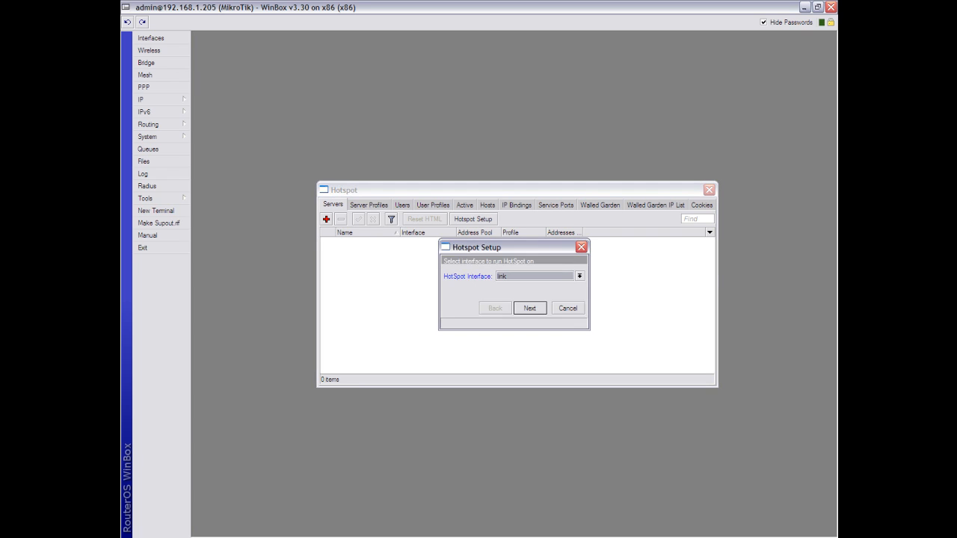
- Pick interface torresul, local address 10.0.0.1/24, and accept pool 10.0.0.2-10.0.0.254
key(alt+Down)
key(Down)
key(Return)
key(Return)
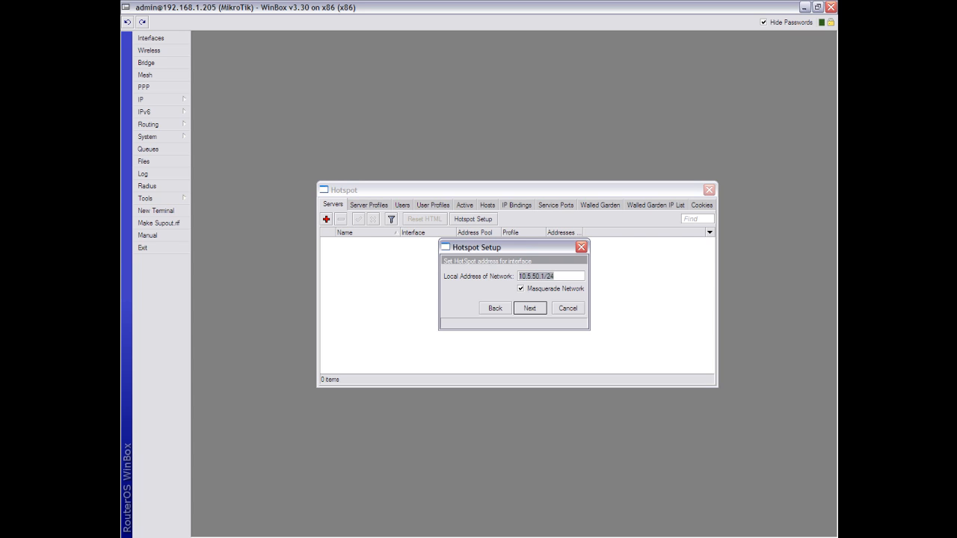
text(10.0.0.1/24)
key(Return)
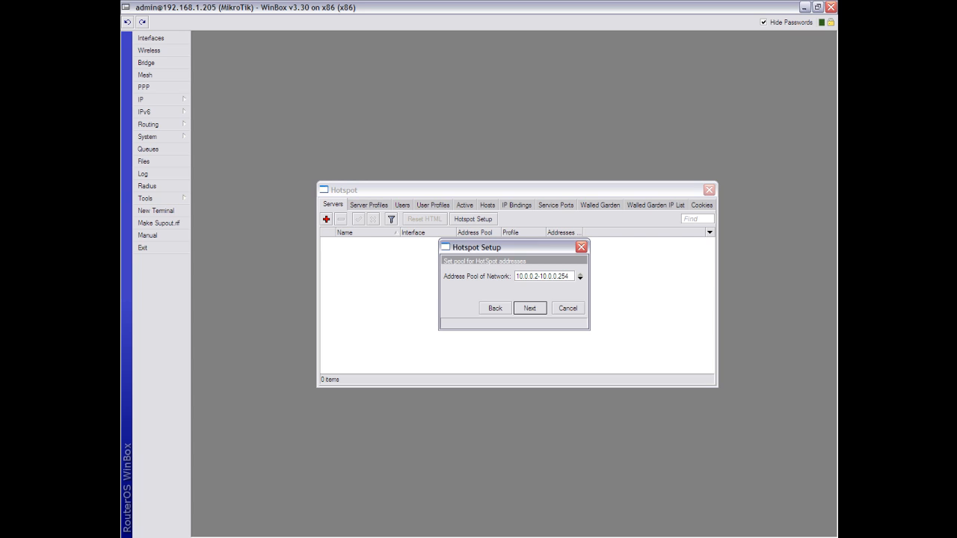
key(Return)
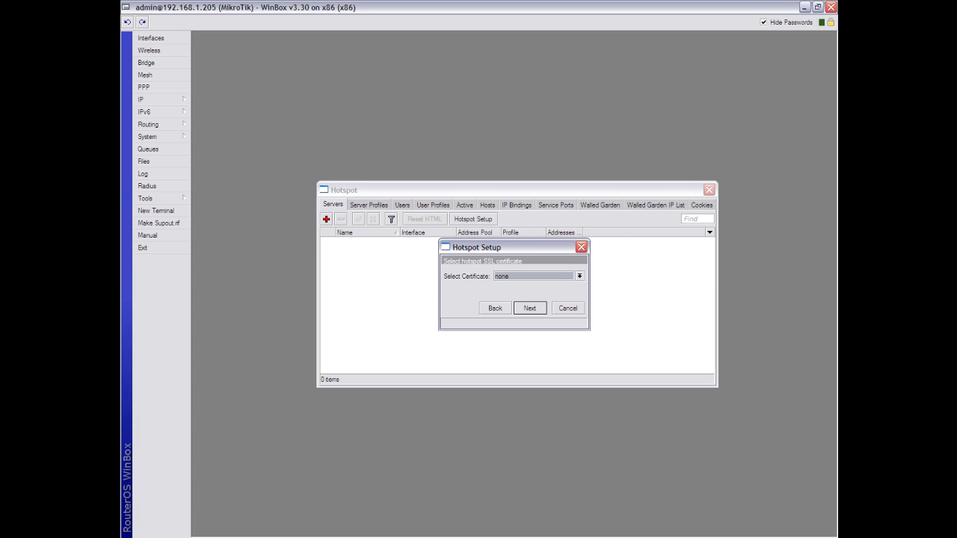
- Use no SSL certificate or SMTP, DNS 192.168.1.1 and 8.8.8.8, and DNS name leomikrotik.local
click(579, 276)
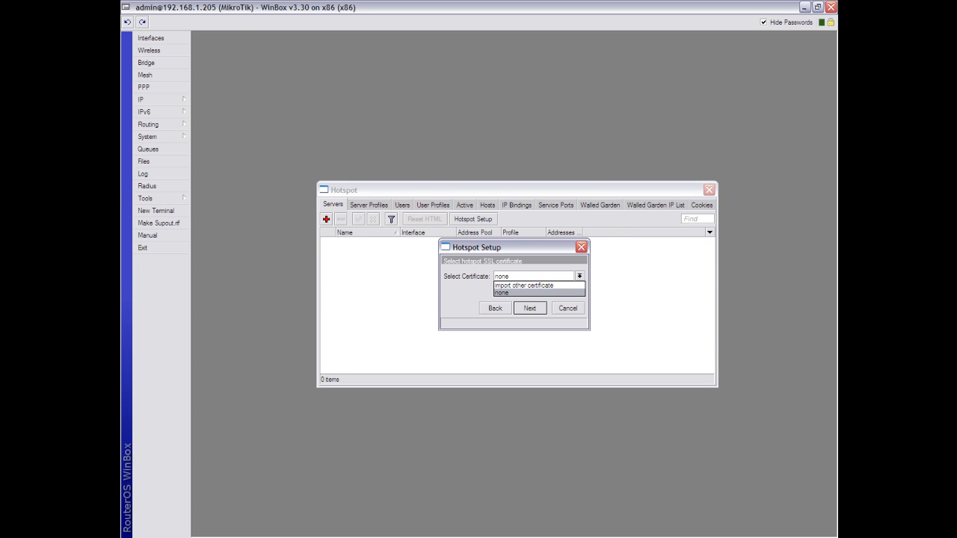
click(525, 292)
key(Return)
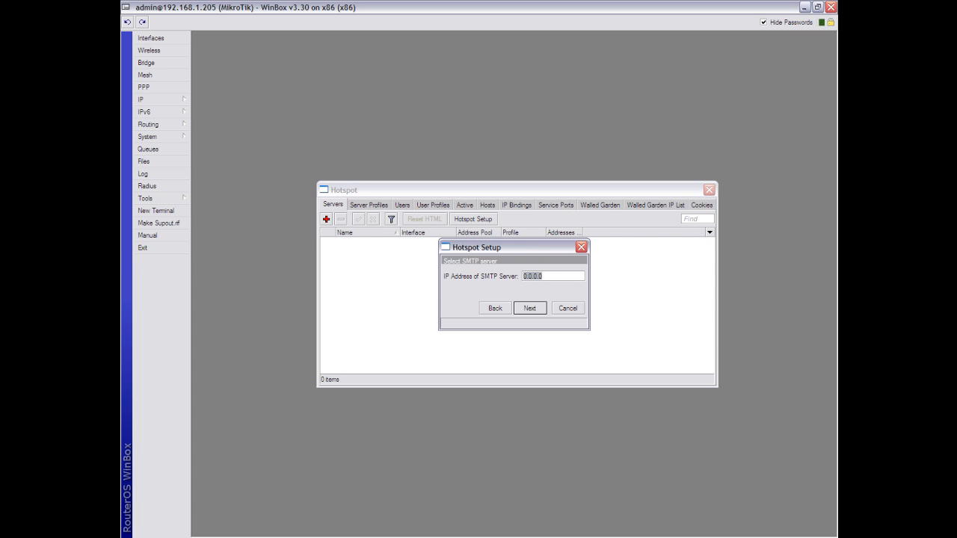
key(Return)
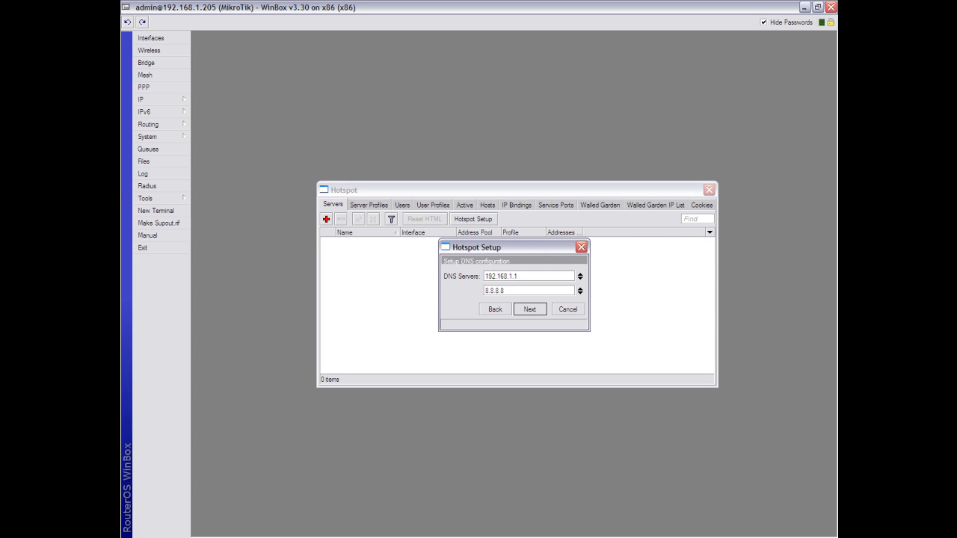
key(Return)
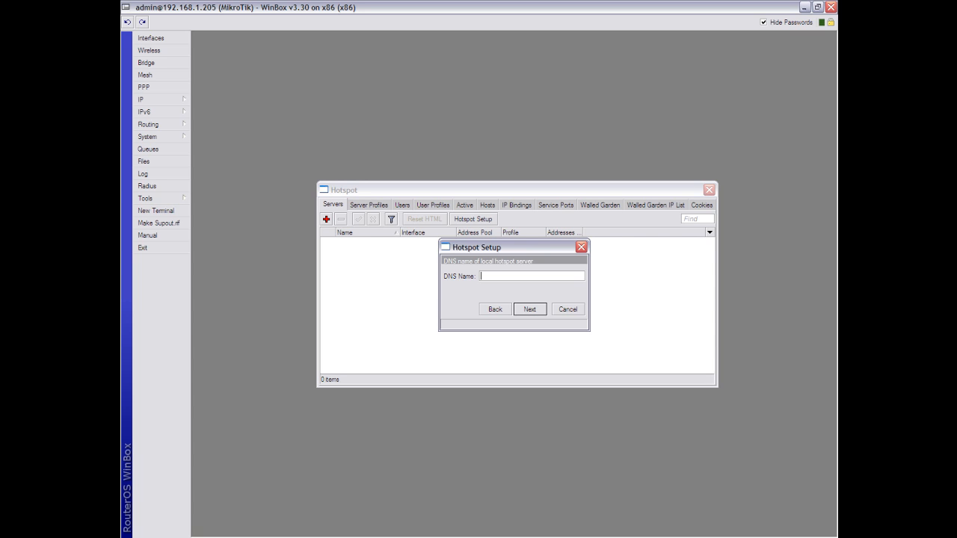
text(leomikrotik.local)
key(Return)
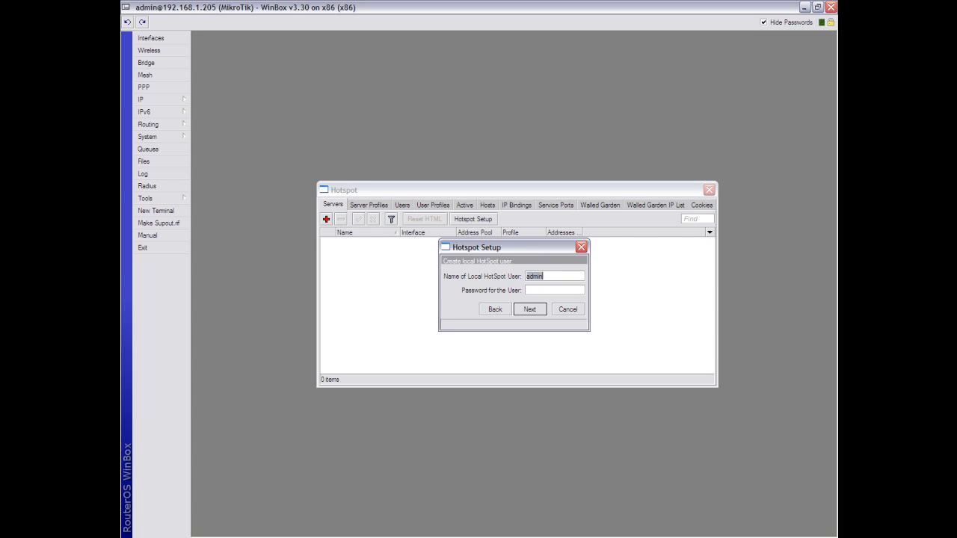
- Keep local user admin, enter its password, and complete setup creating hotspot1 on torresul
click(555, 290)
text(23456)
key(Return)
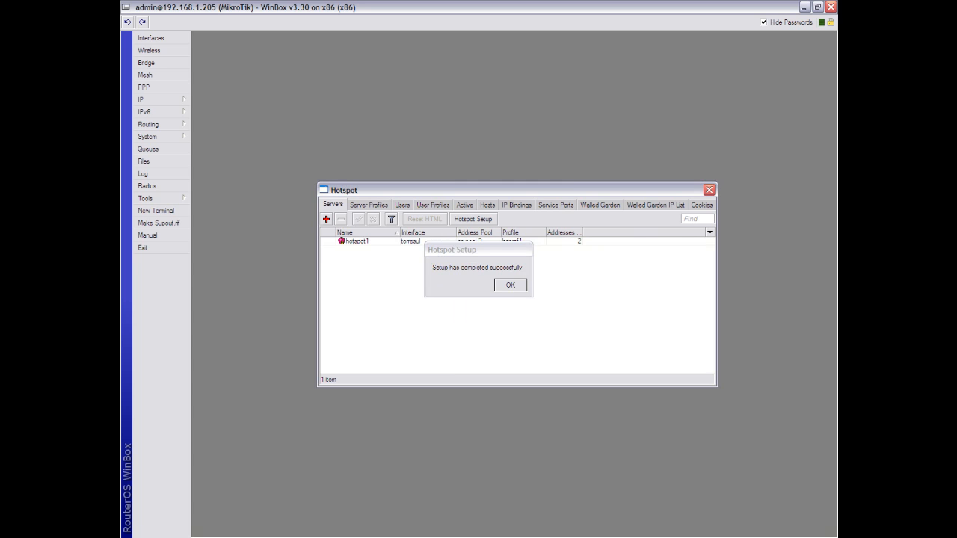
- Dismiss the success message, view the empty Active users list, and check then close the Log
key(Return)
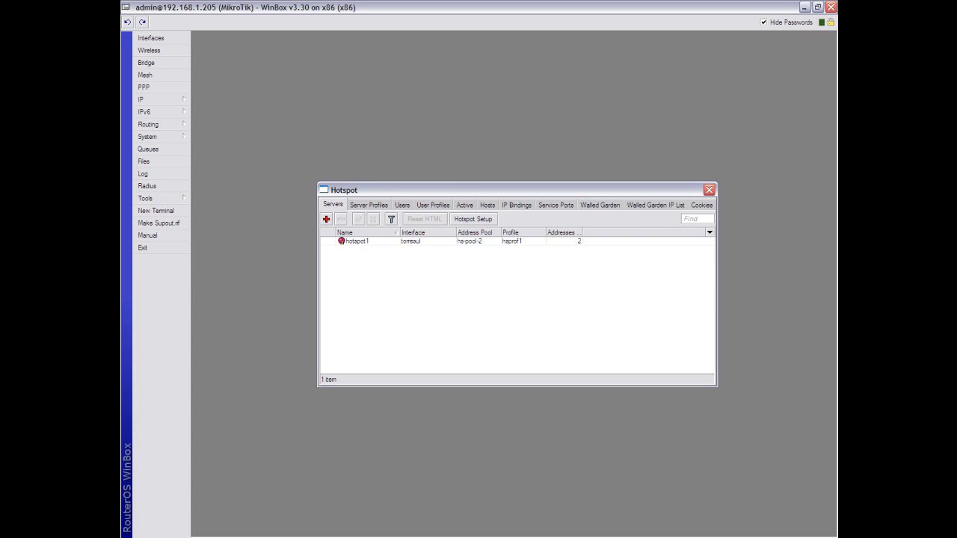
click(464, 205)
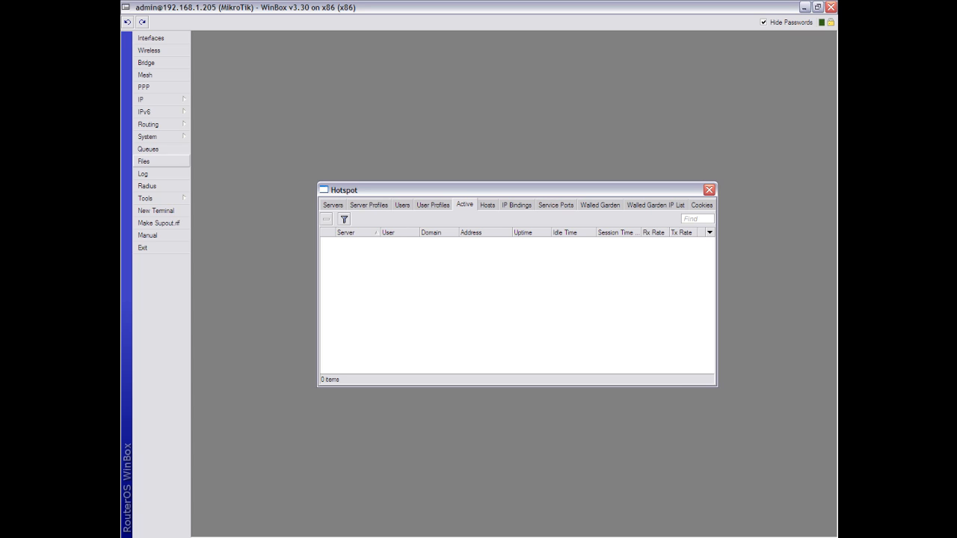
click(143, 173)
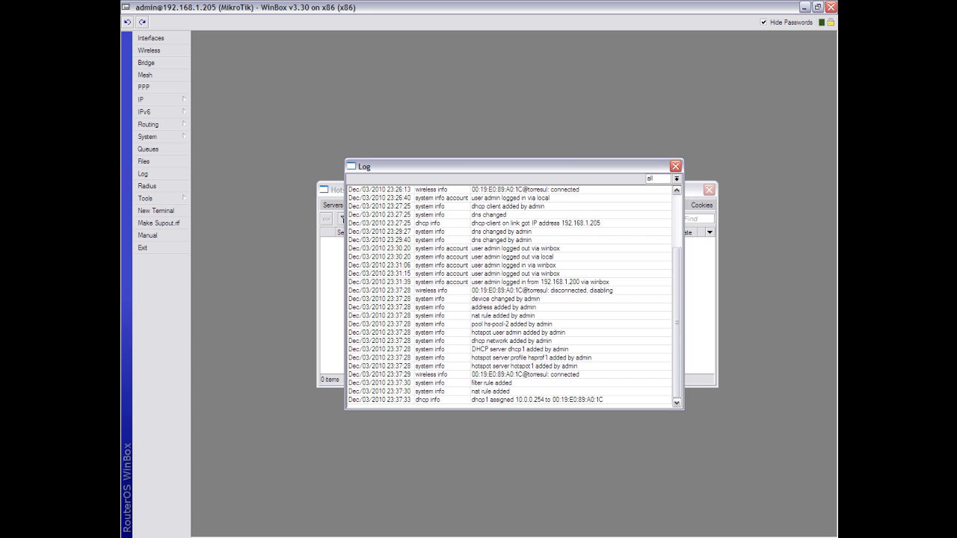
click(675, 165)
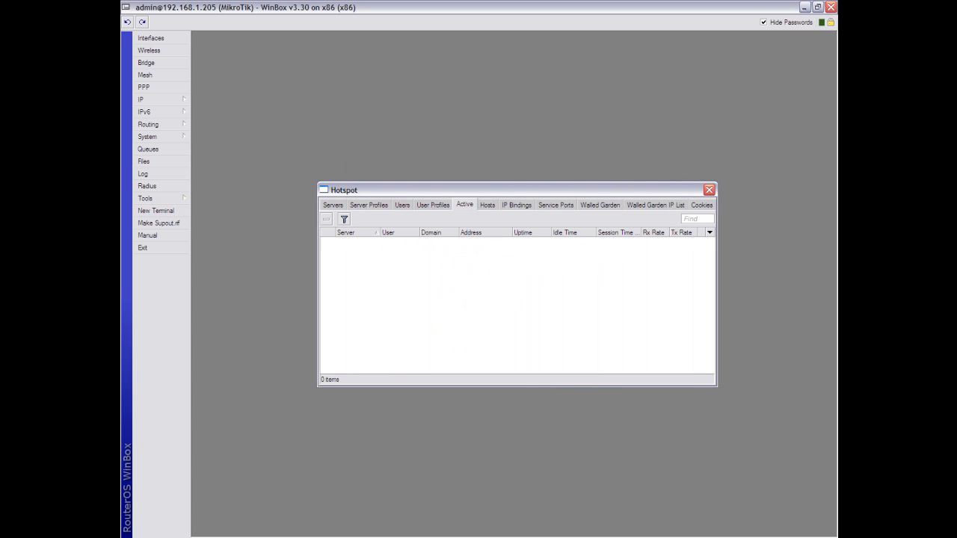
- Rename the torresul wireless interface to TorreA and close the Interface List
click(150, 37)
double_click(230, 122)
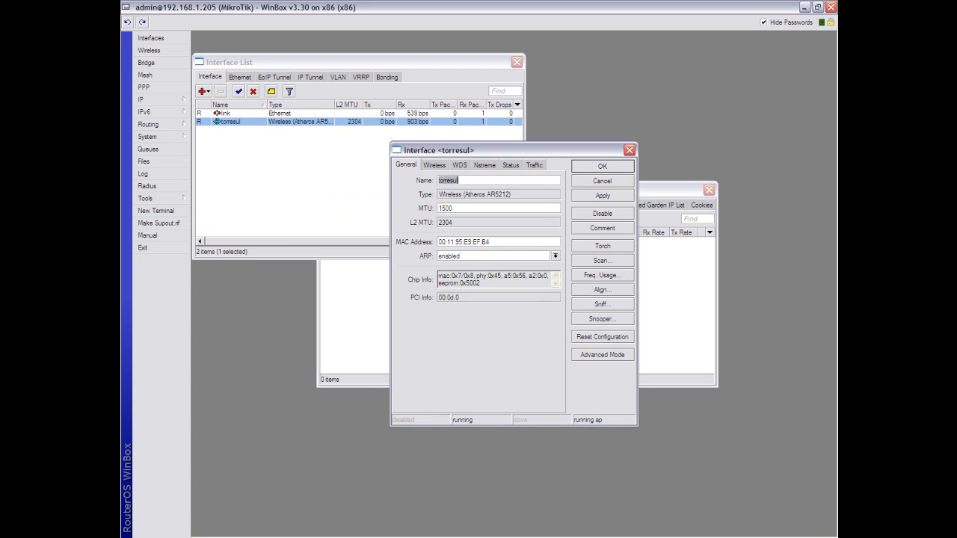
text(TorreA)
click(603, 196)
click(602, 167)
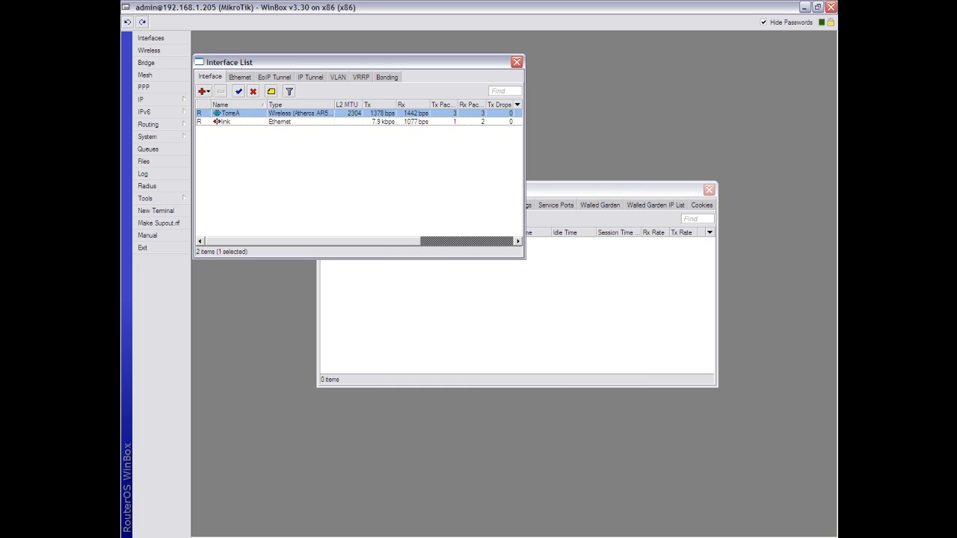
click(516, 62)
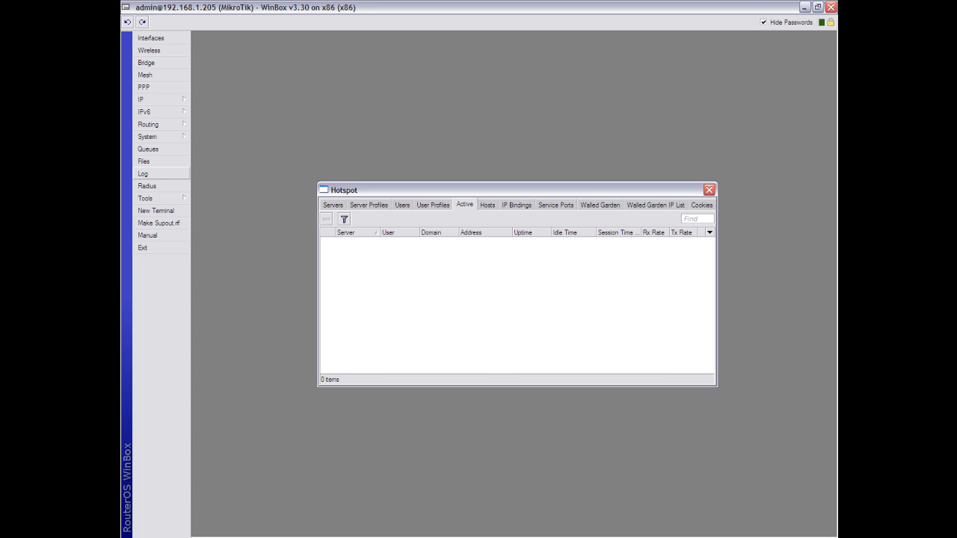
click(144, 173)
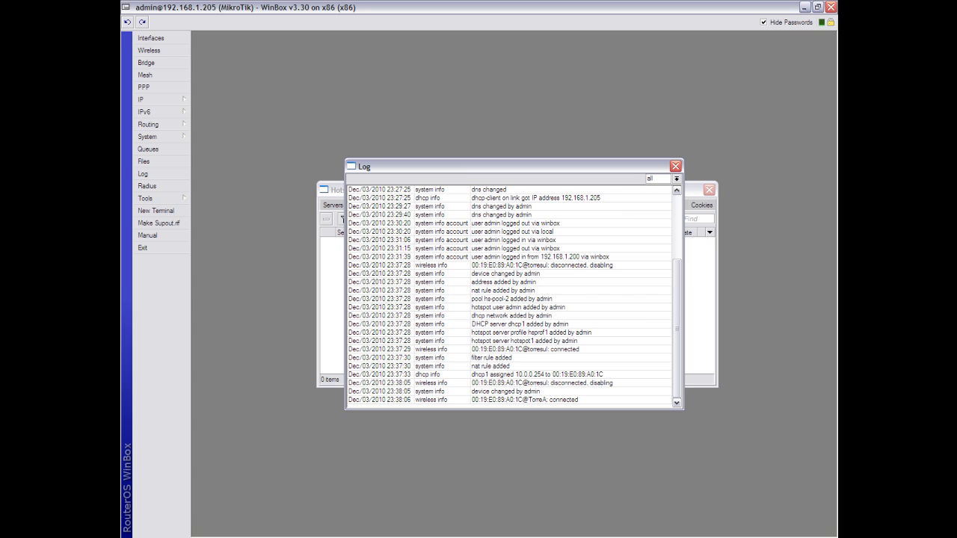
click(675, 165)
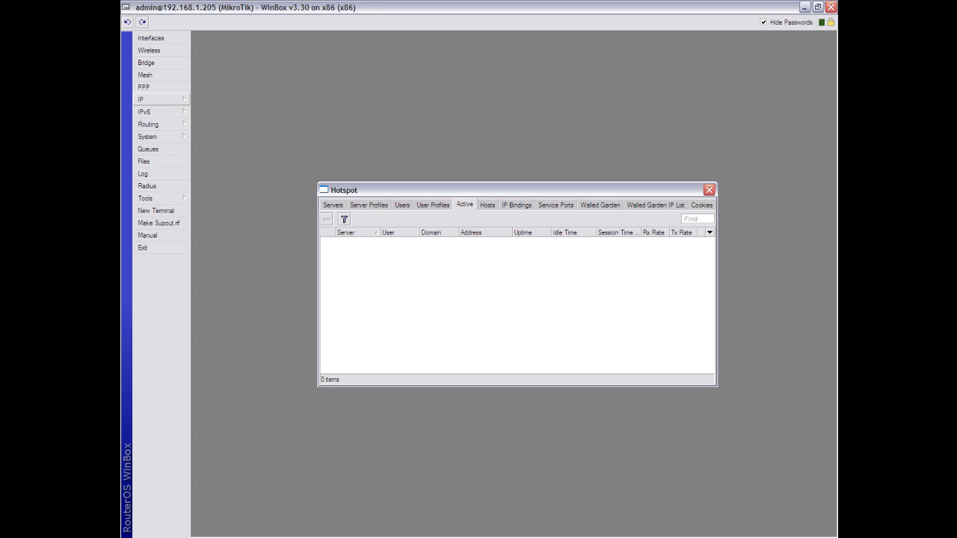
click(150, 99)
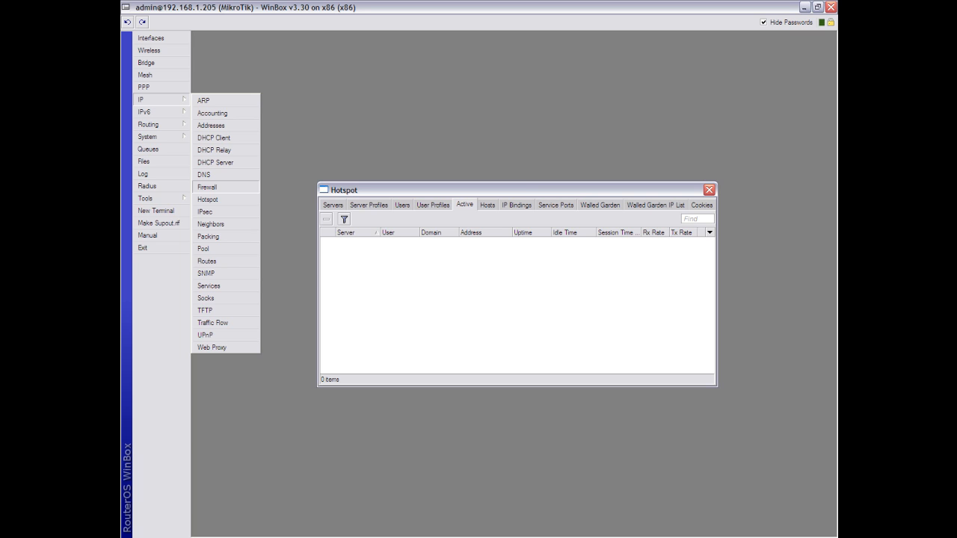
click(217, 187)
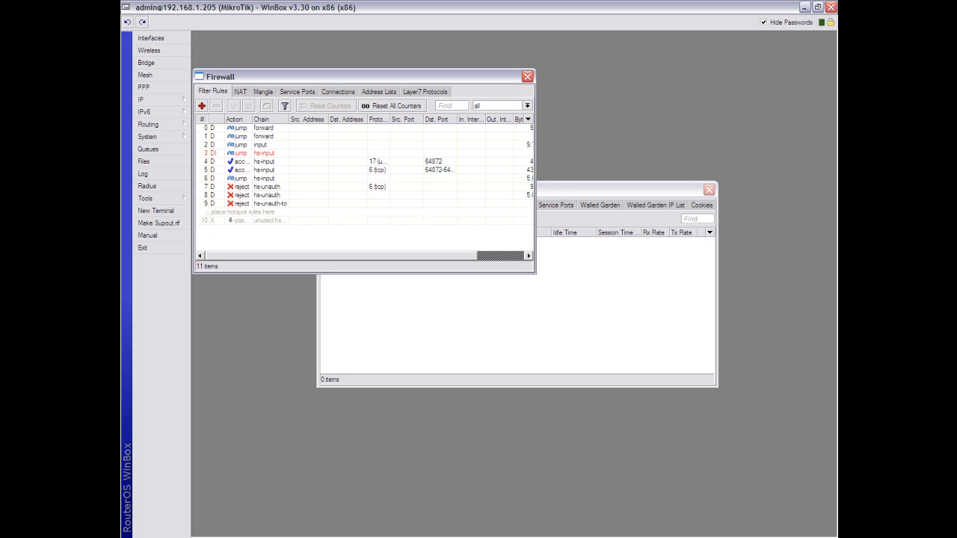
click(240, 92)
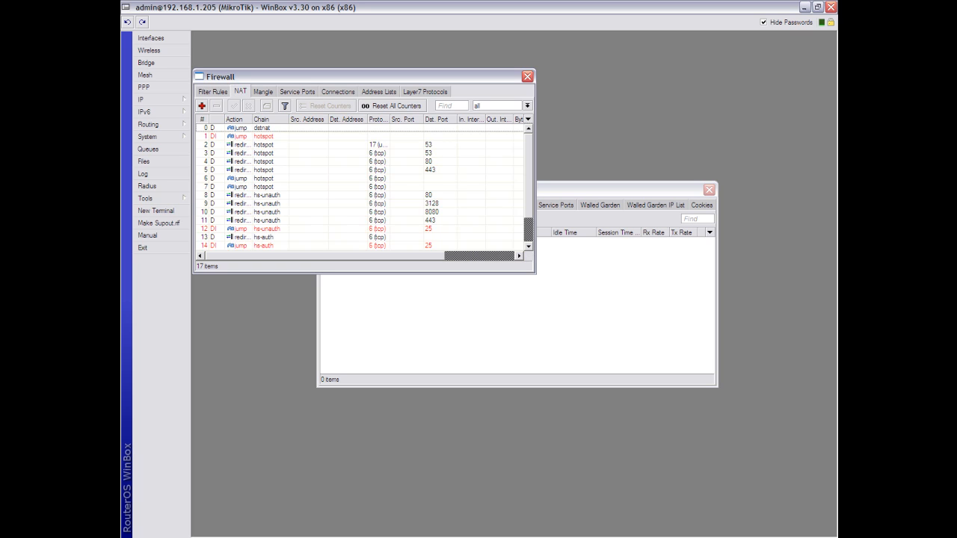
click(527, 76)
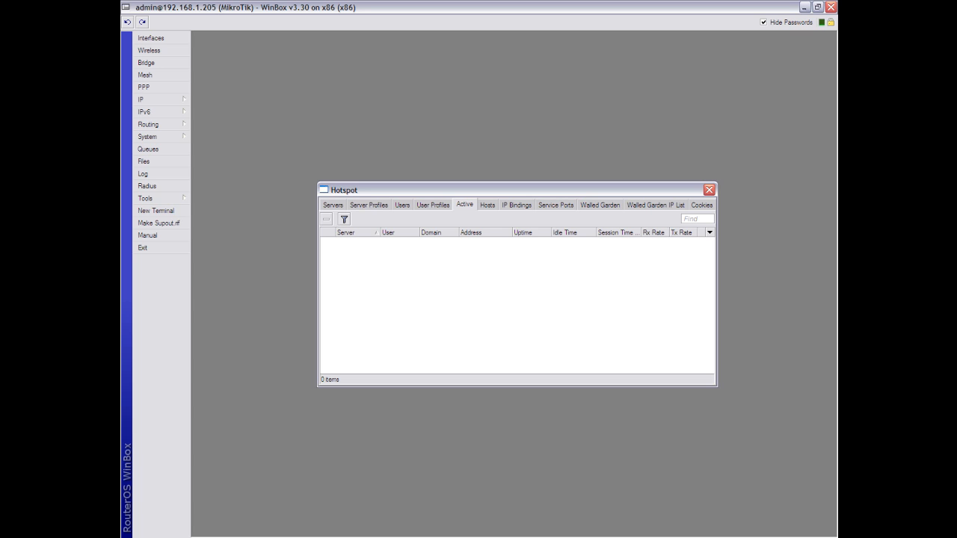
- Add user profile 300k with rate limit 300k/300k and select it in the list
click(433, 205)
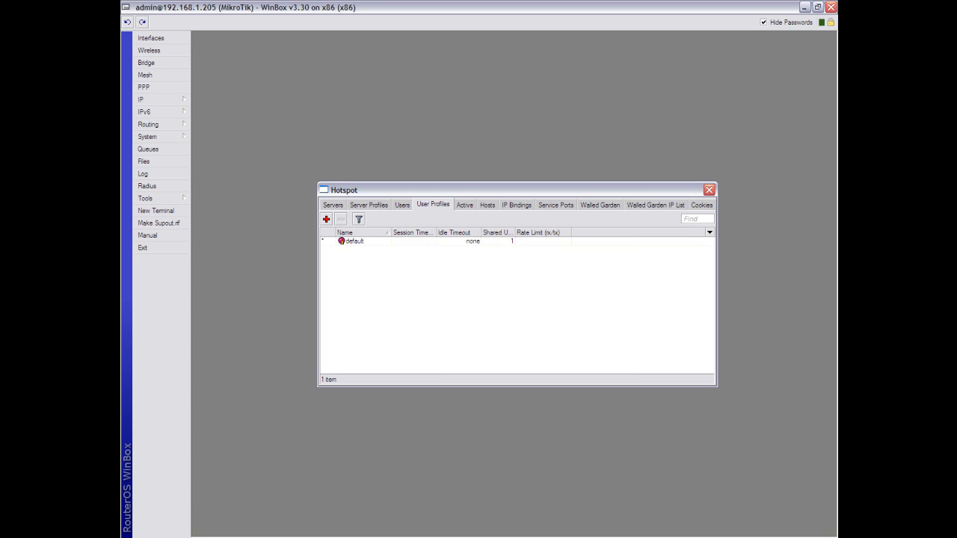
click(326, 219)
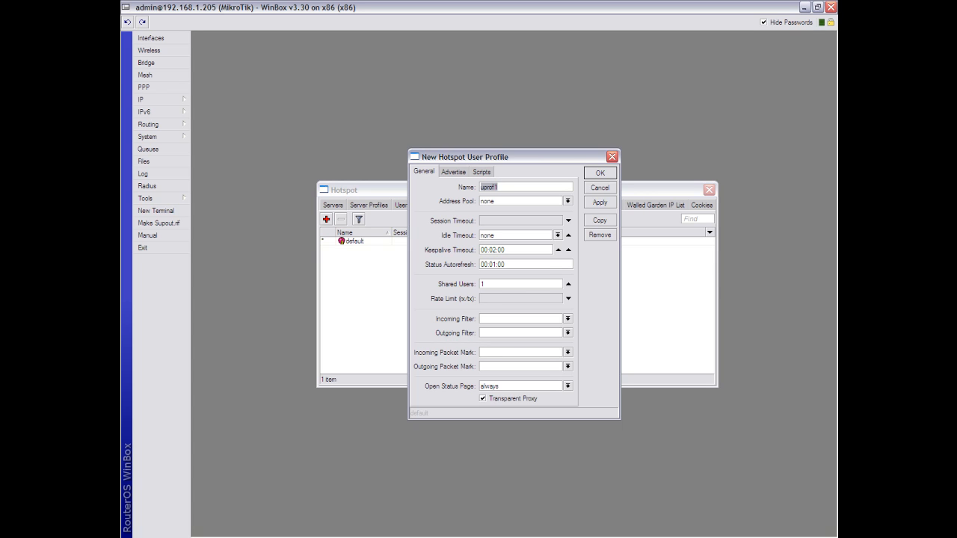
text(300k)
click(568, 299)
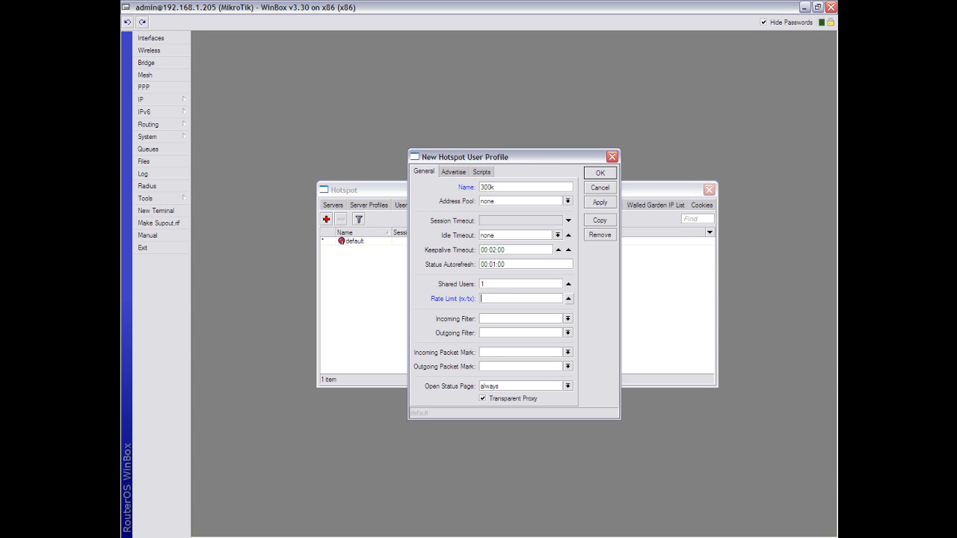
text(300k/300k)
click(600, 202)
click(600, 172)
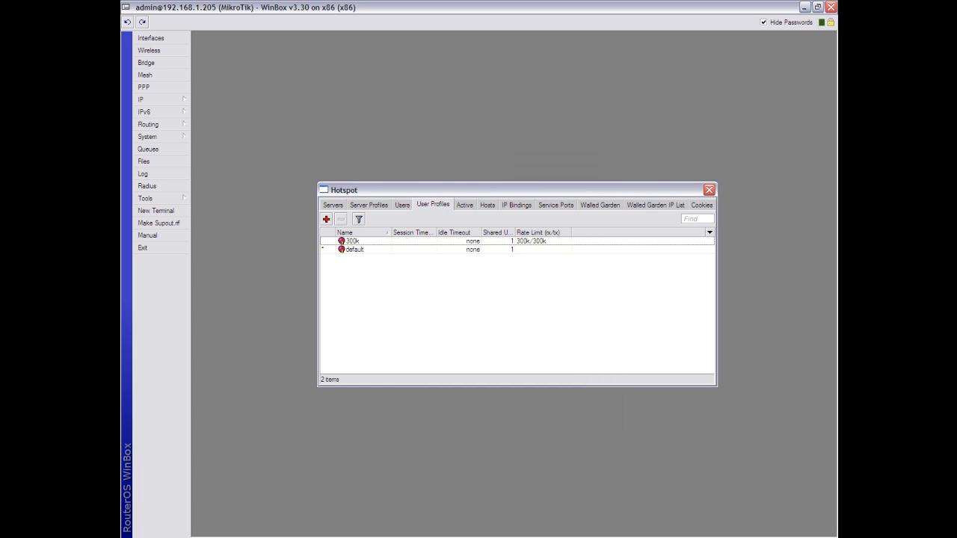
click(352, 241)
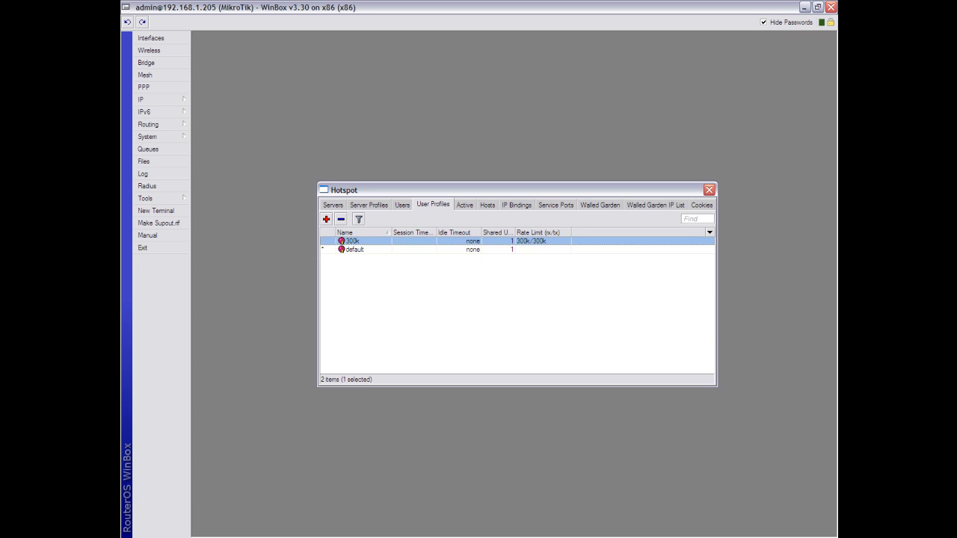
- Create user teste on server hotspot1 with IP address 10.0.0.3
click(403, 205)
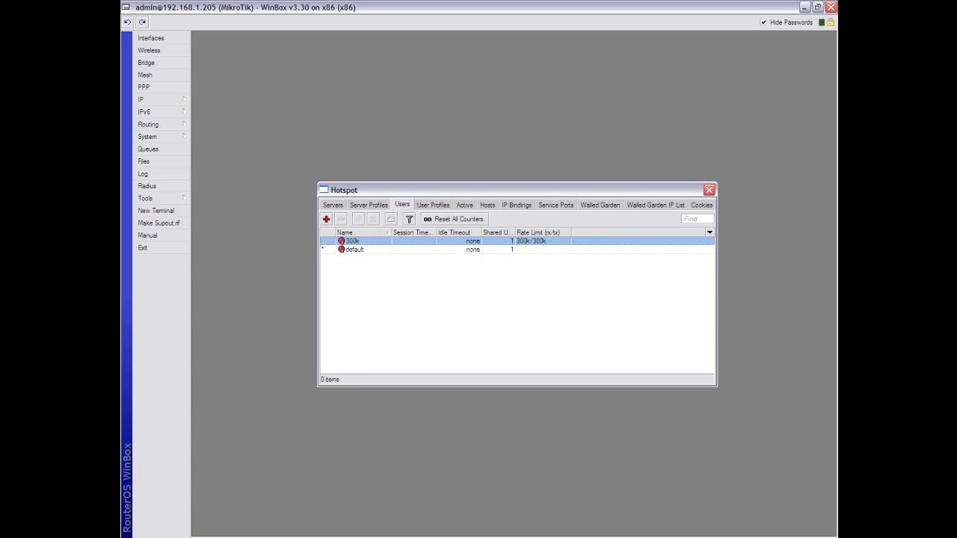
click(326, 218)
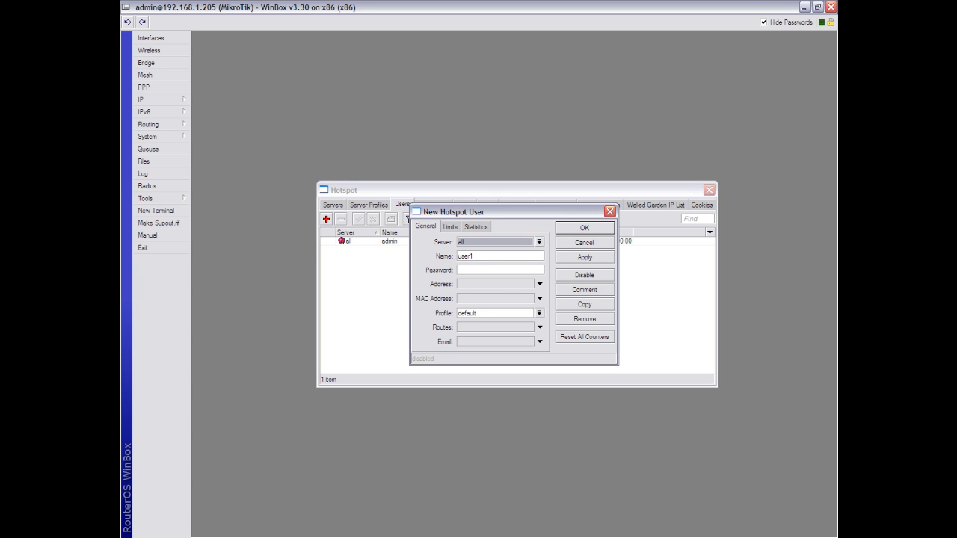
key(alt+Down)
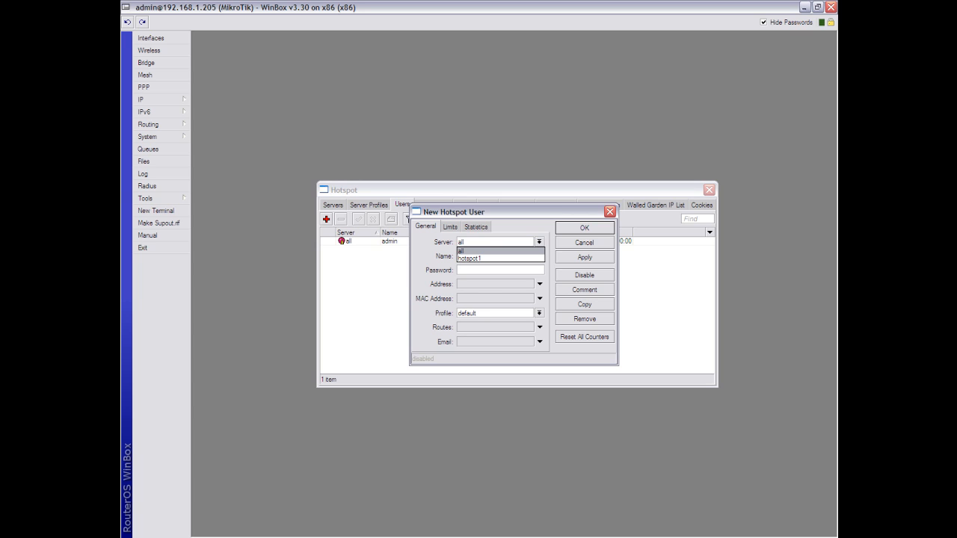
key(Down)
key(Return)
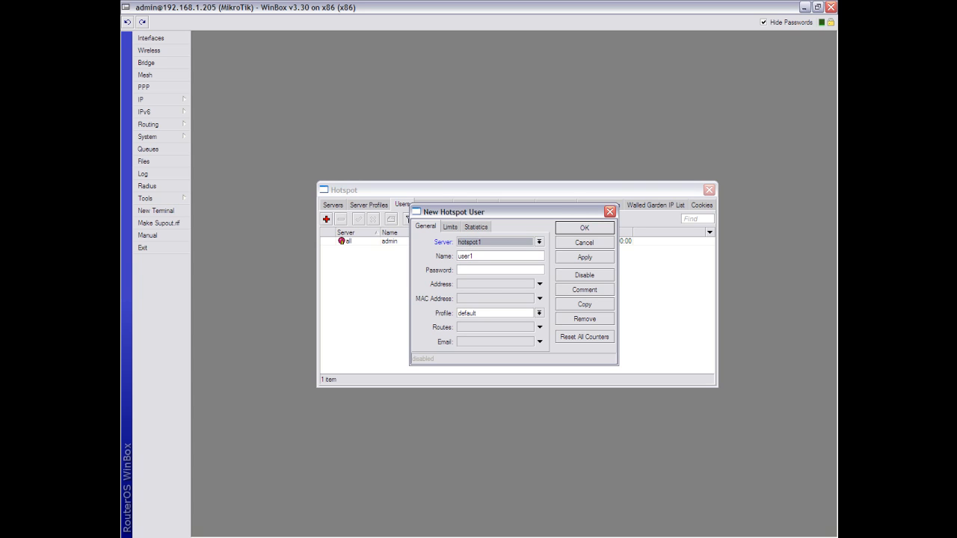
key(Tab)
text(teste)
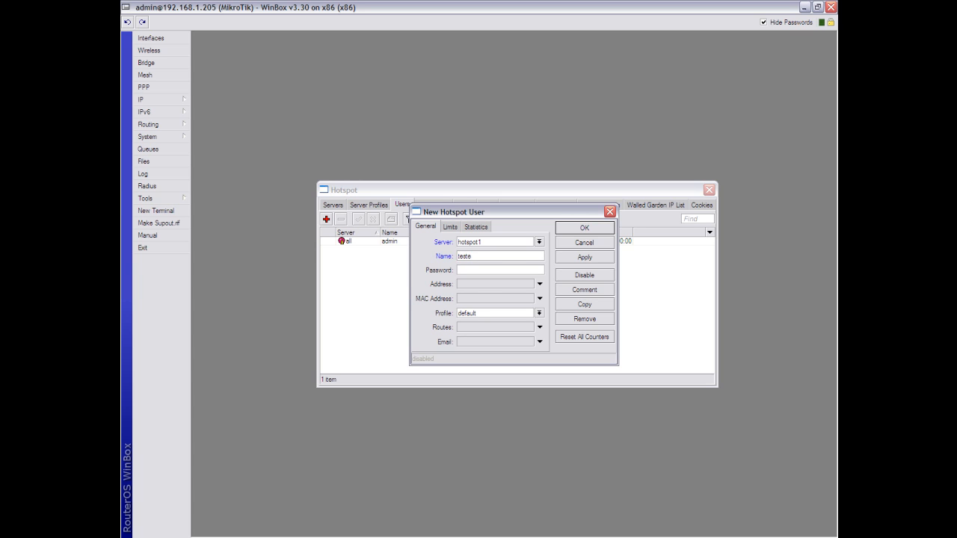
key(Tab)
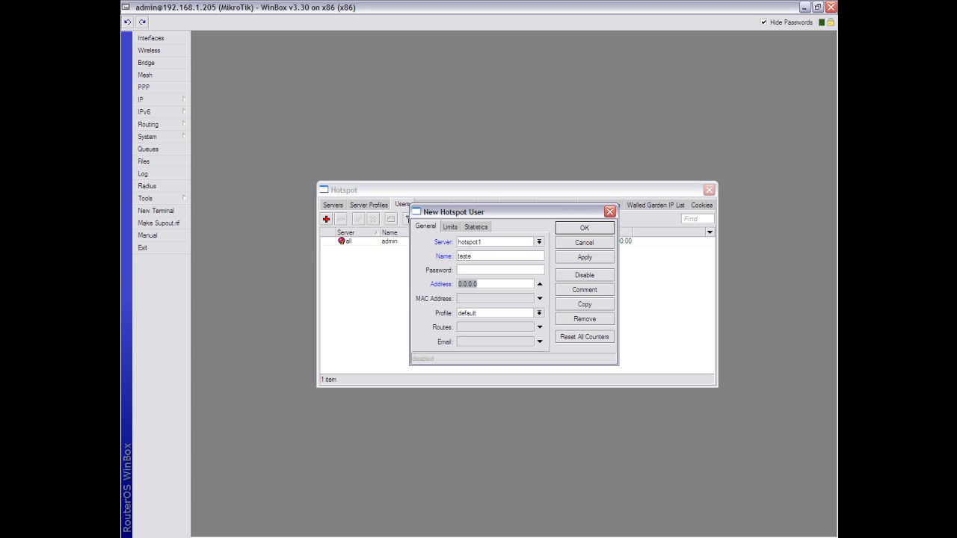
text(10.0.0.3)
click(585, 258)
click(585, 228)
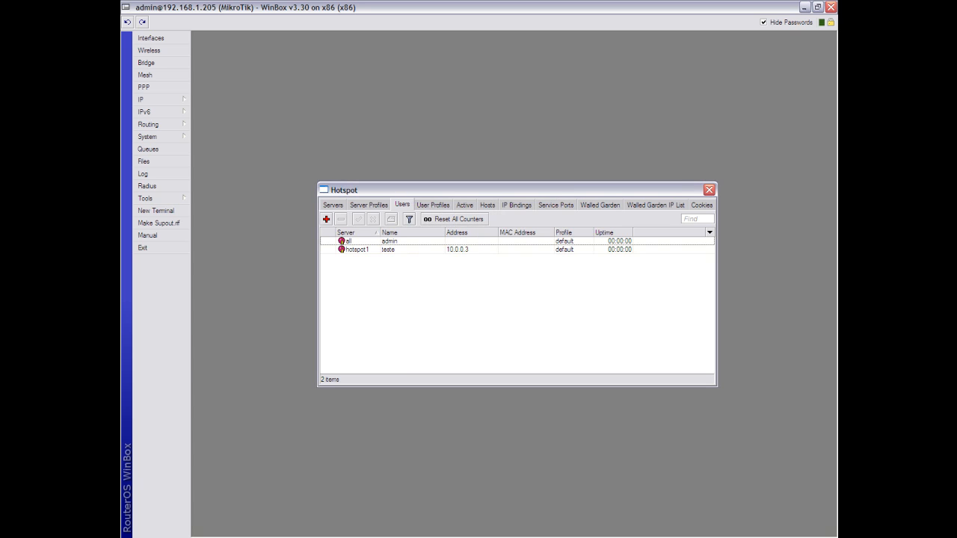
- Assign the 300k profile to user teste and view the resulting dynamic hotspot queue
click(388, 250)
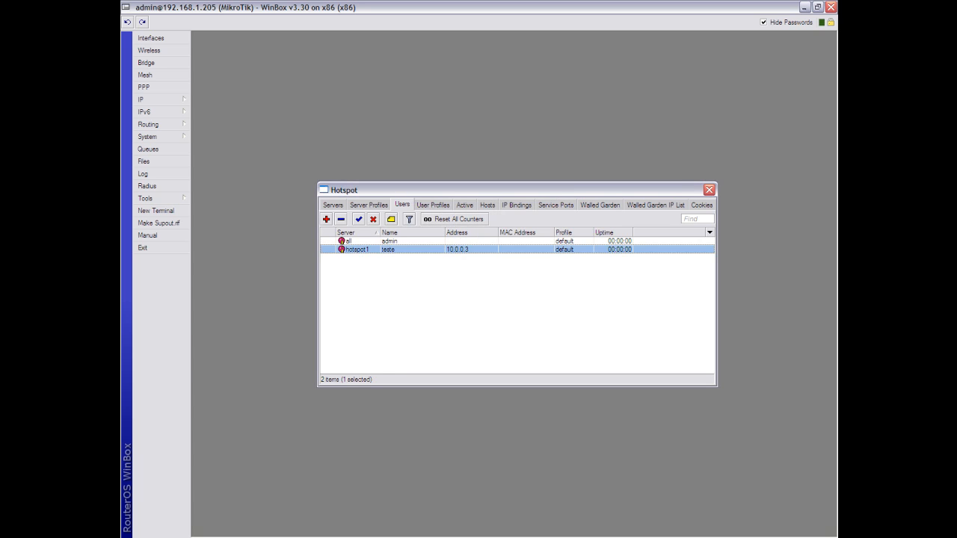
double_click(389, 250)
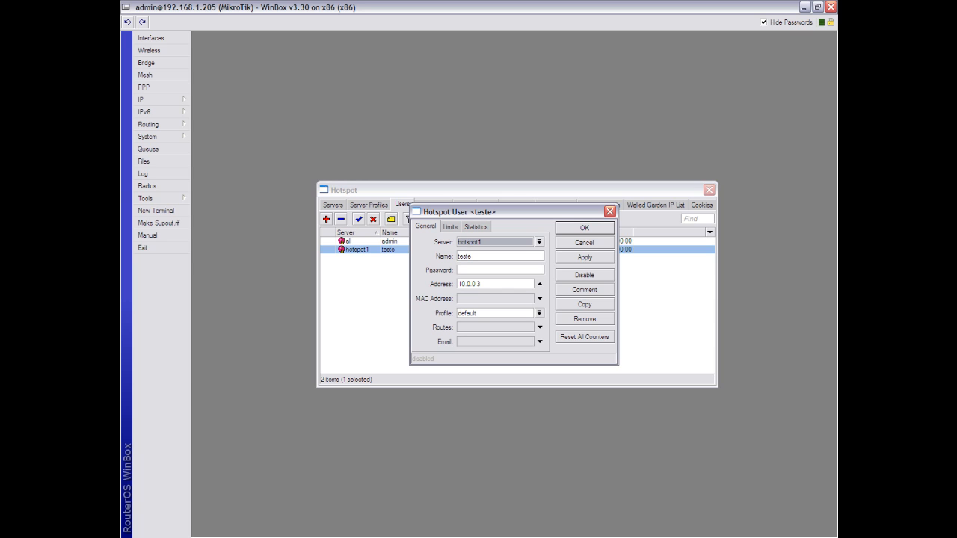
click(539, 314)
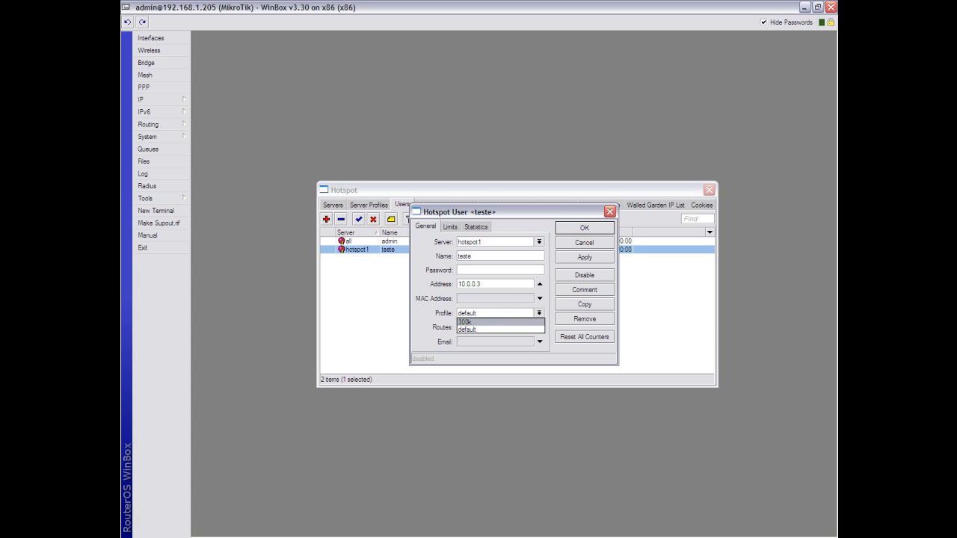
click(478, 322)
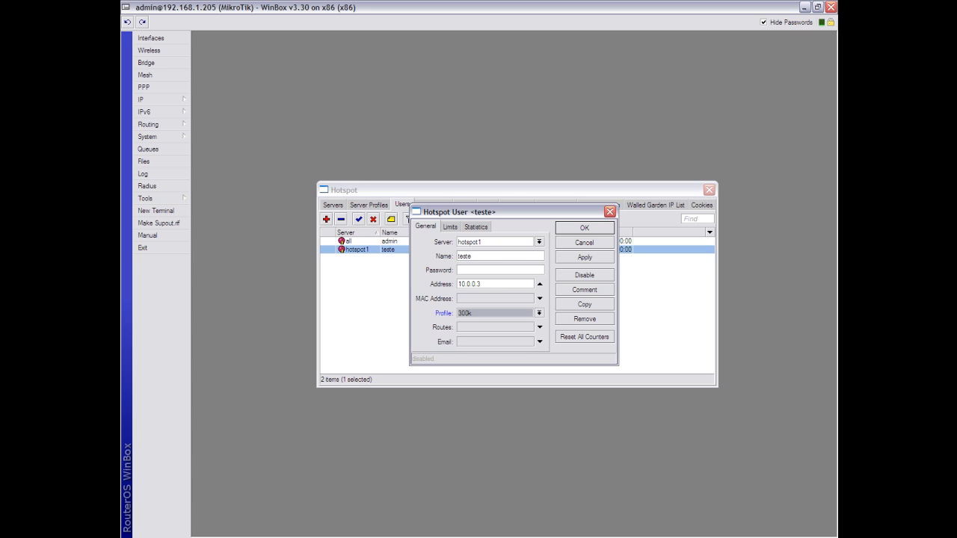
click(584, 257)
click(584, 228)
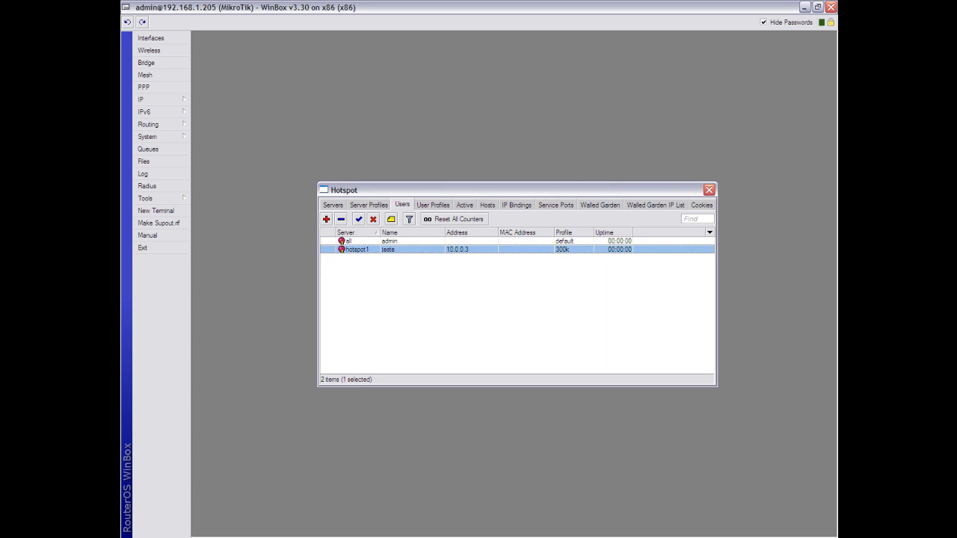
click(148, 148)
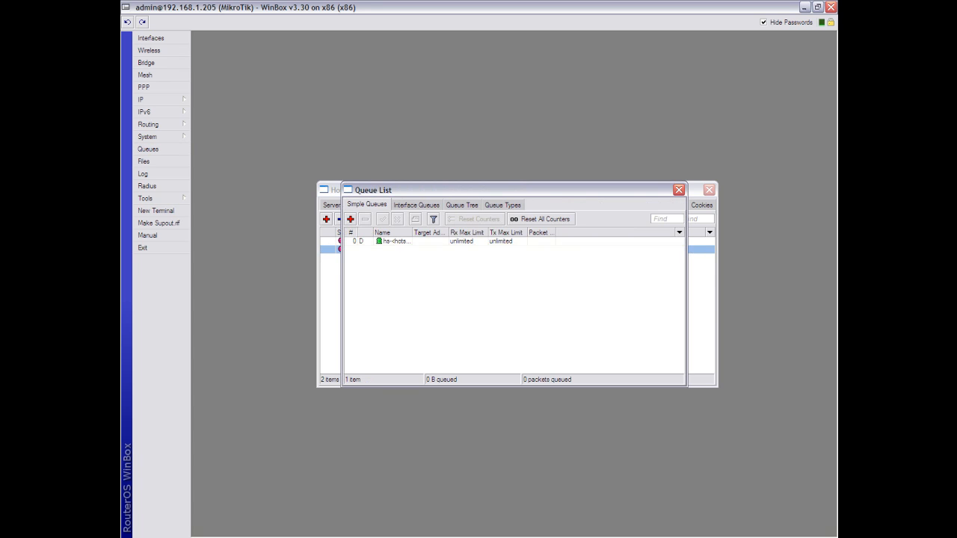
- Browse the Interface Queues, Queue Tree and Simple Queues lists, then bring up the system log
click(416, 205)
click(461, 205)
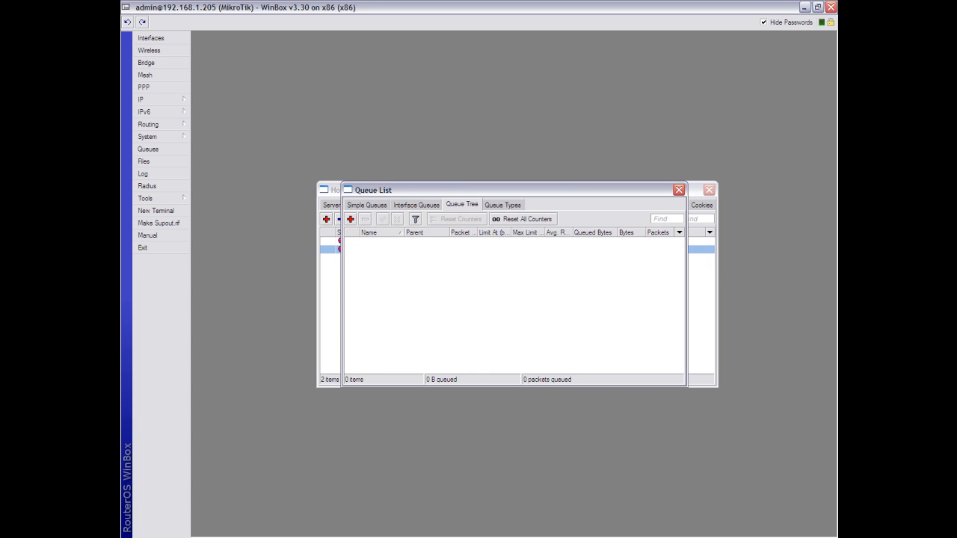
click(366, 205)
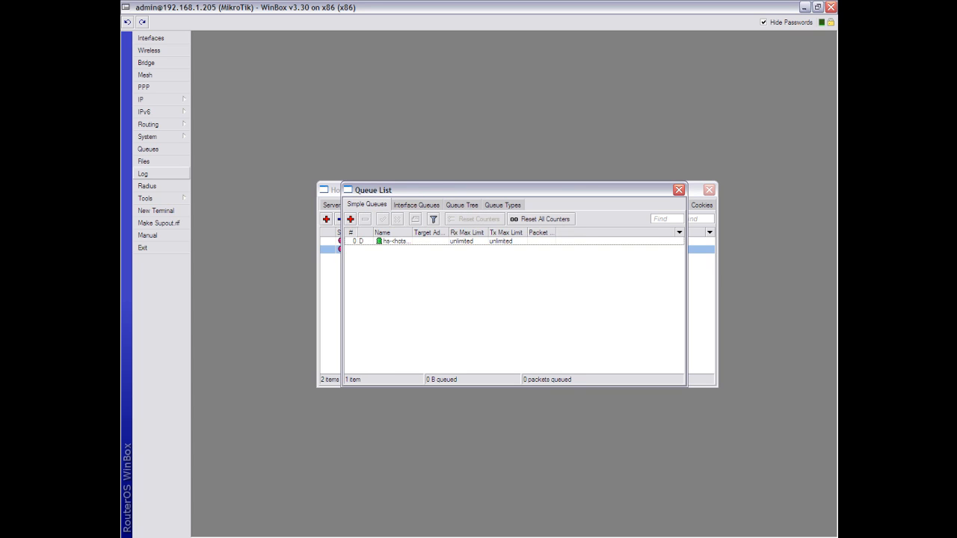
click(143, 174)
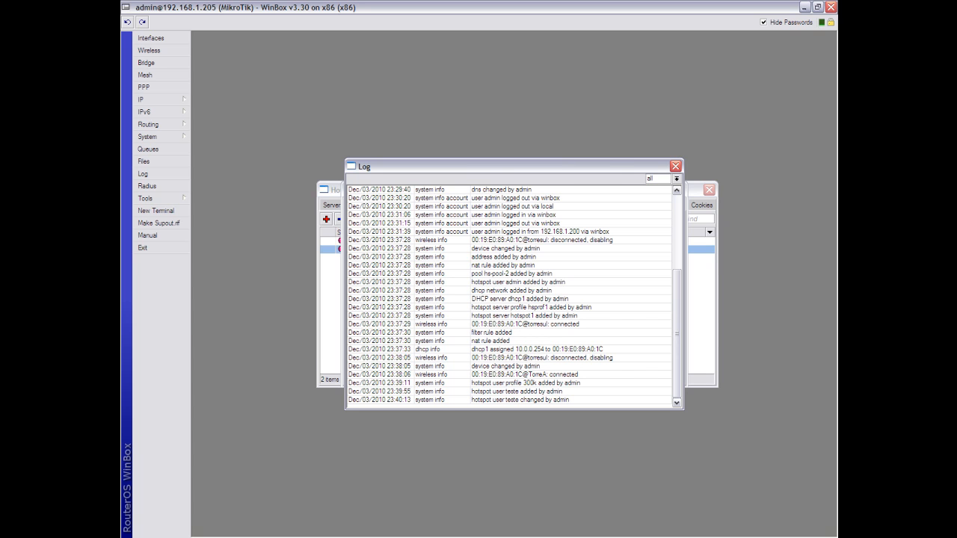
- Review the system log and the new 300k/300k queue for 10.0.0.3, then close the Queue List
drag(478, 166, 421, 116)
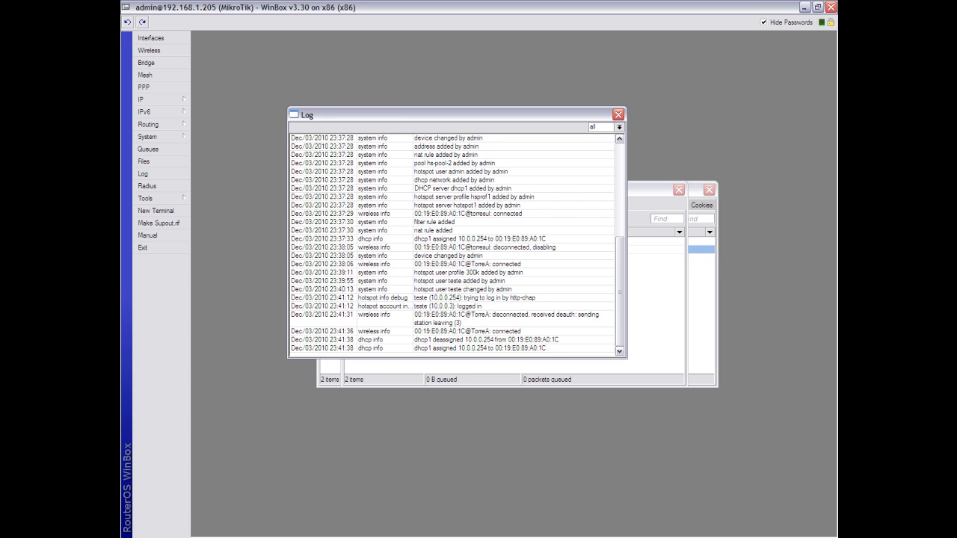
click(617, 114)
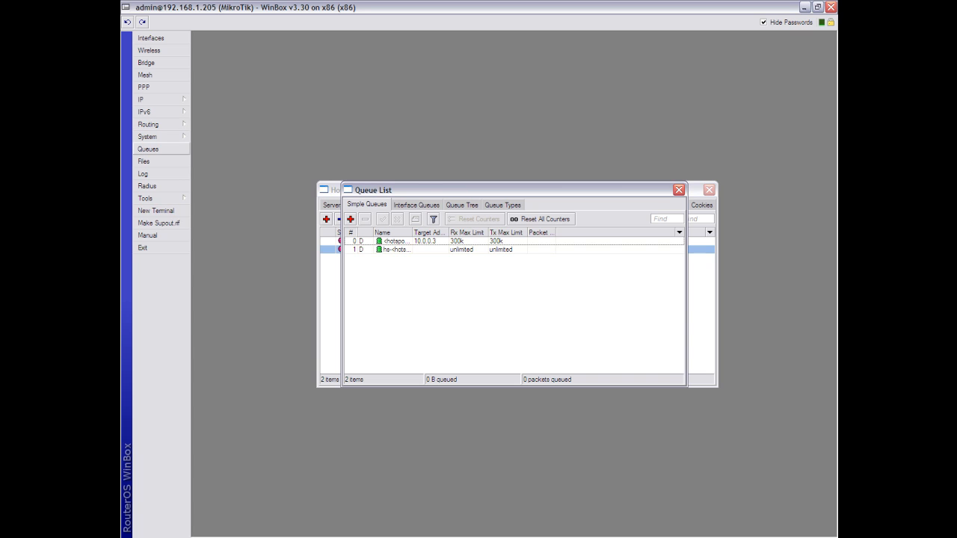
click(143, 173)
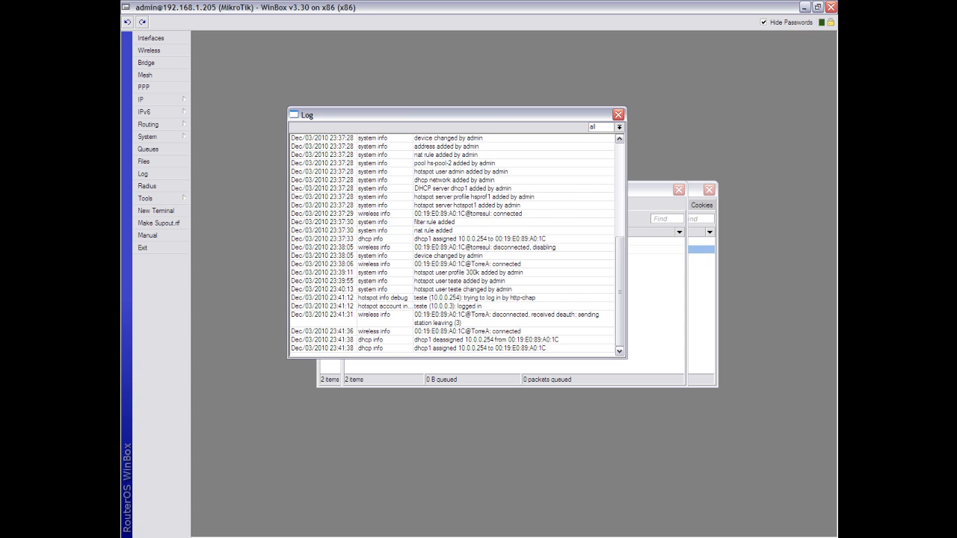
click(656, 299)
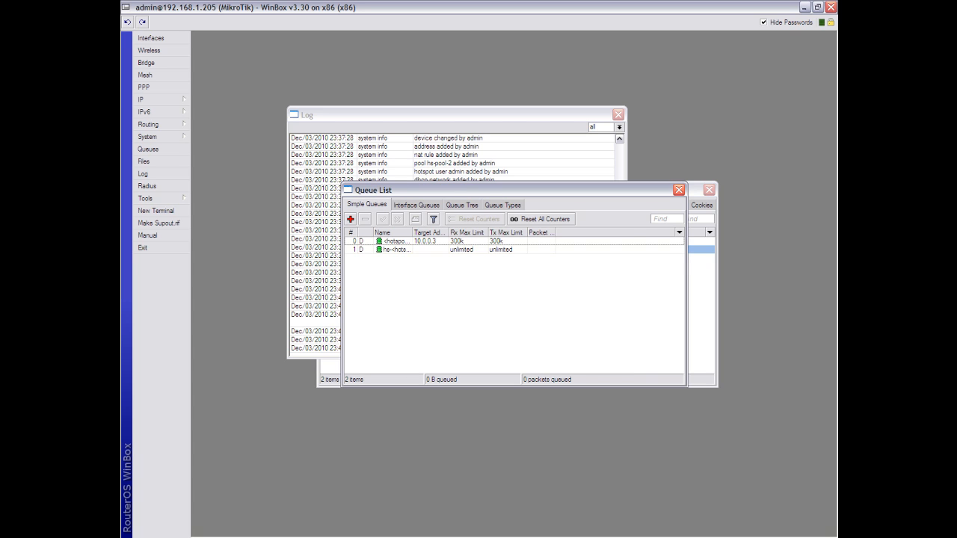
click(678, 189)
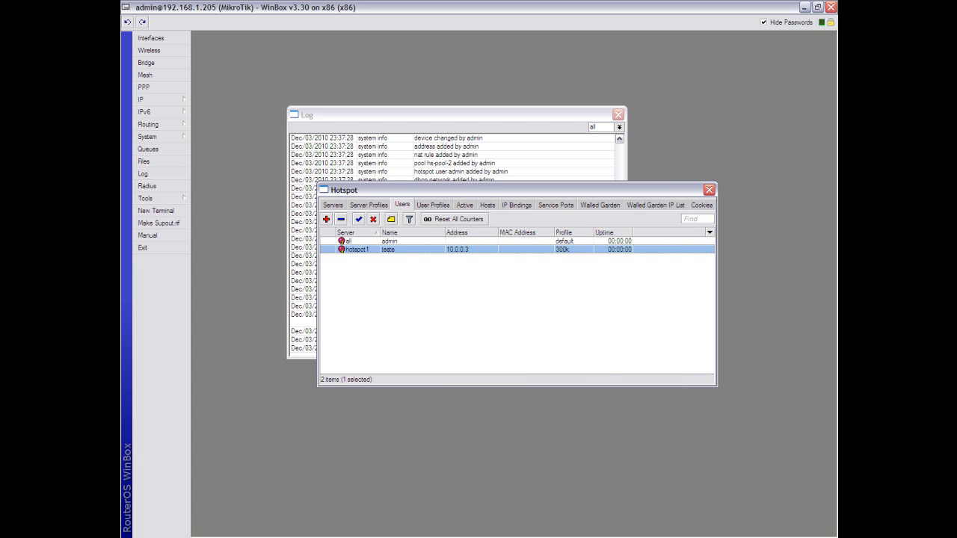
- Confirm teste is active at 10.0.0.3, then return to the hotspot User Profiles list
click(465, 205)
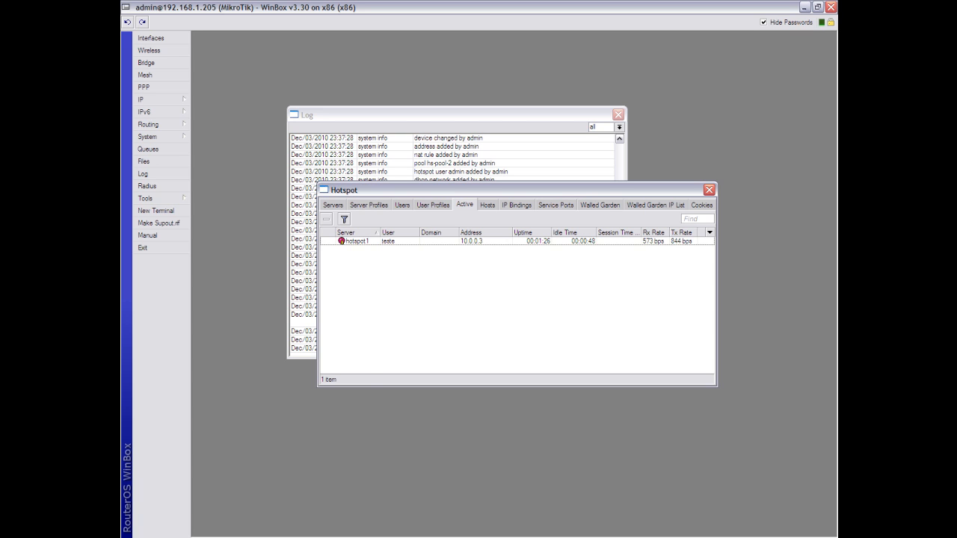
click(433, 205)
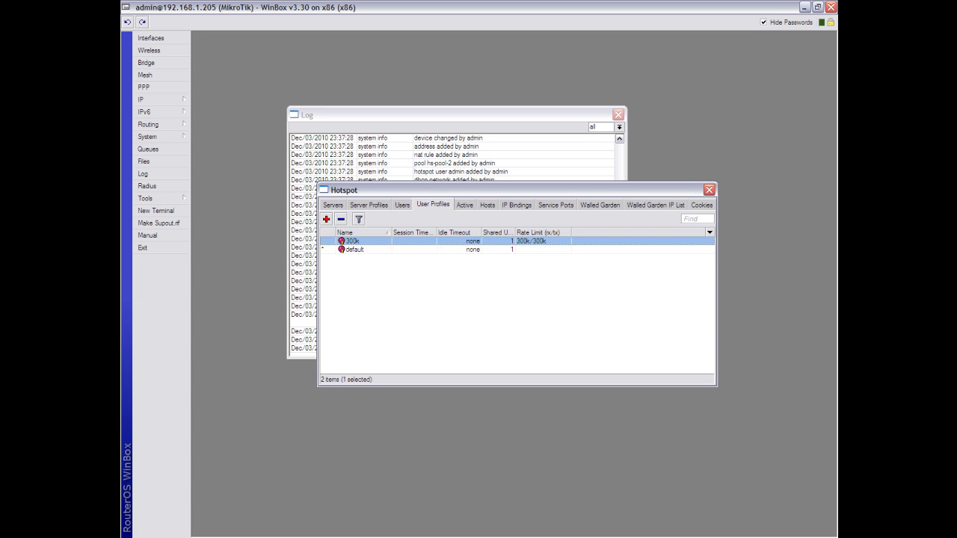